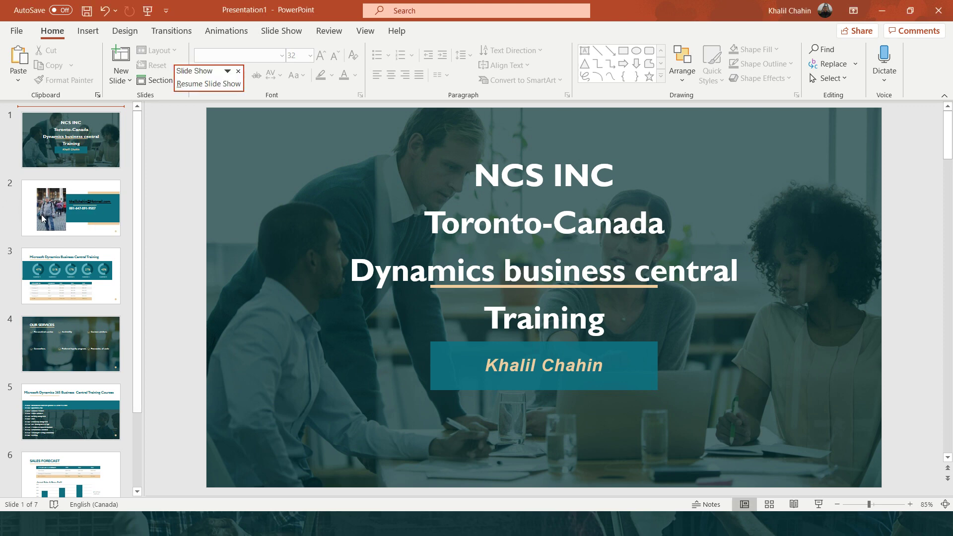
View the contact slide and the training courses slide, selecting the course line 81242AE: Financial Essentials
left_click(113, 216)
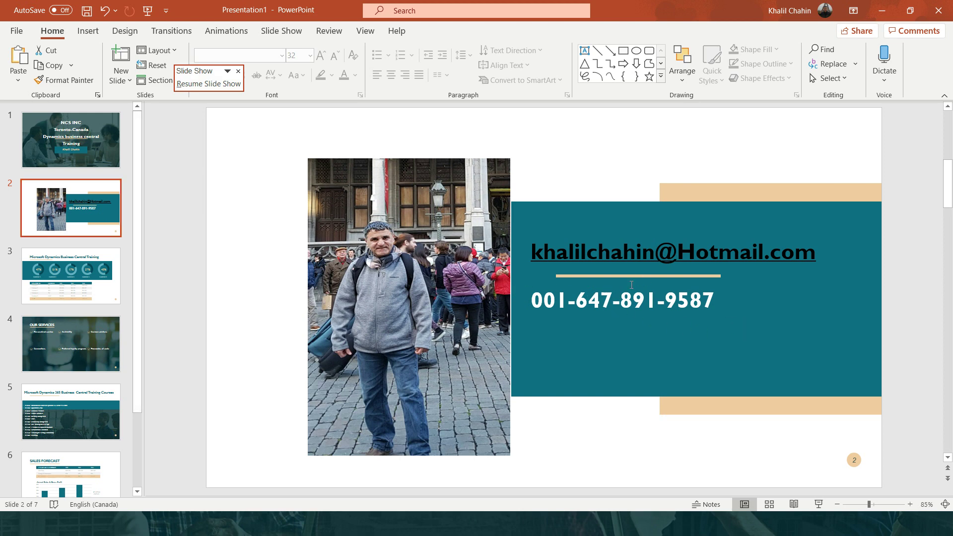
left_click(92, 392)
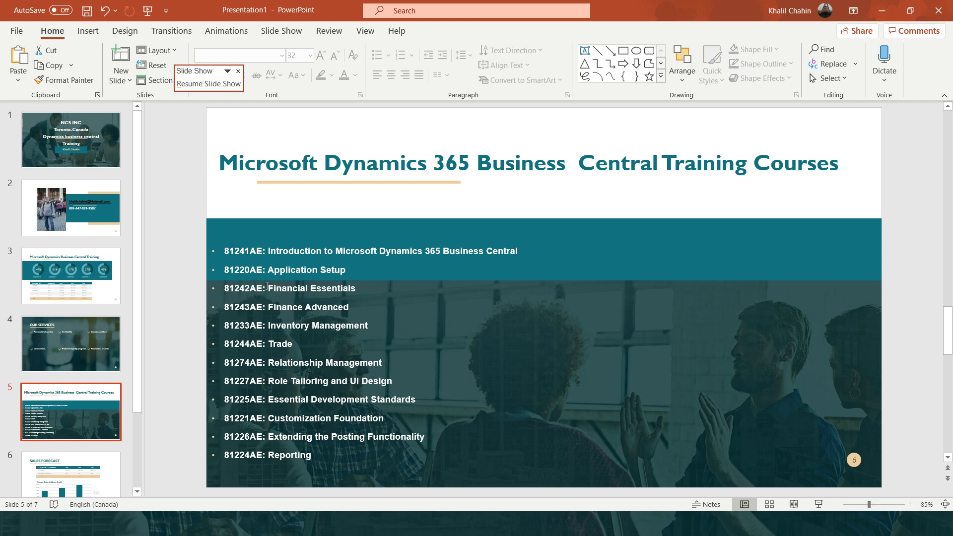
double_click(289, 284)
left_click_drag(319, 290, 344, 290)
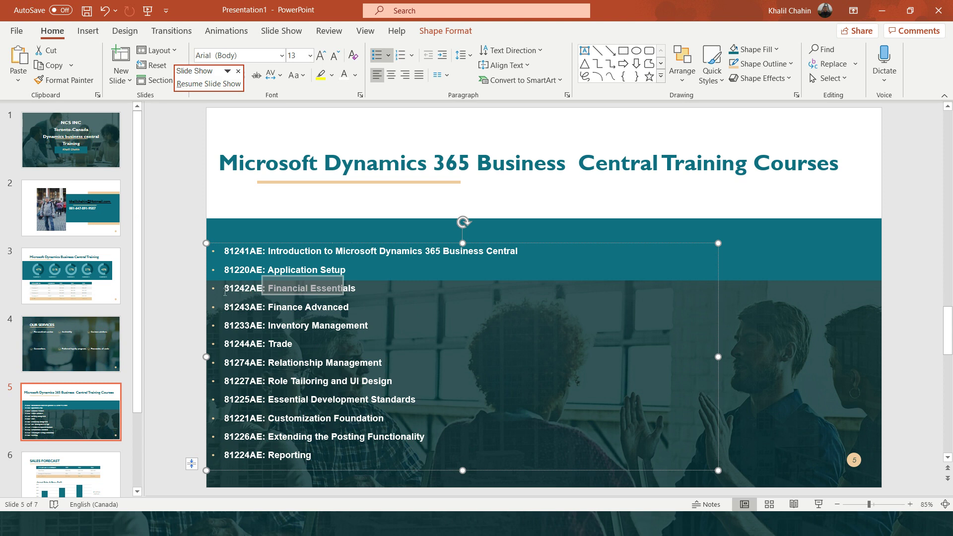
left_click_drag(225, 292, 364, 292)
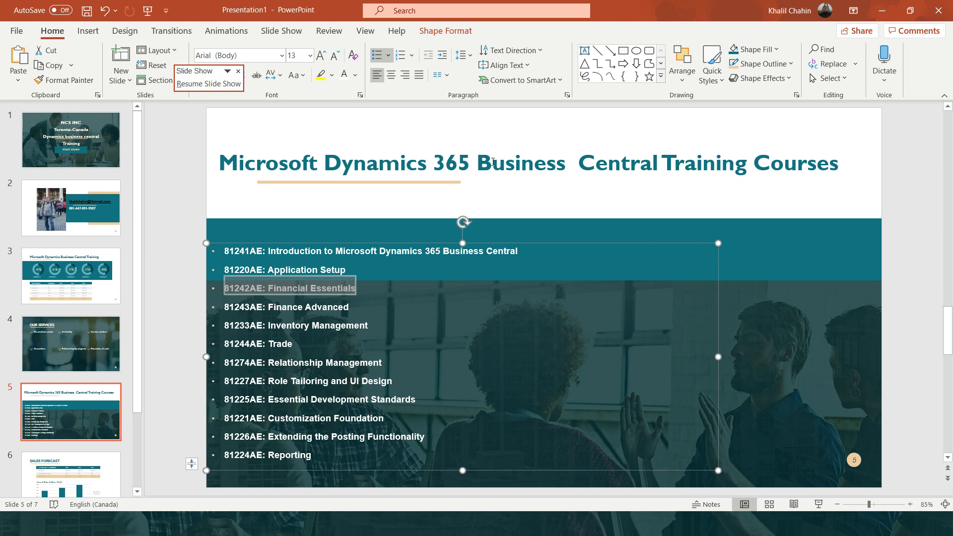
Switch to the Word course document and examine the General Ledger Setup screenshot, including its Application tolerance fields and Change Payment Tolerance
left_click(882, 10)
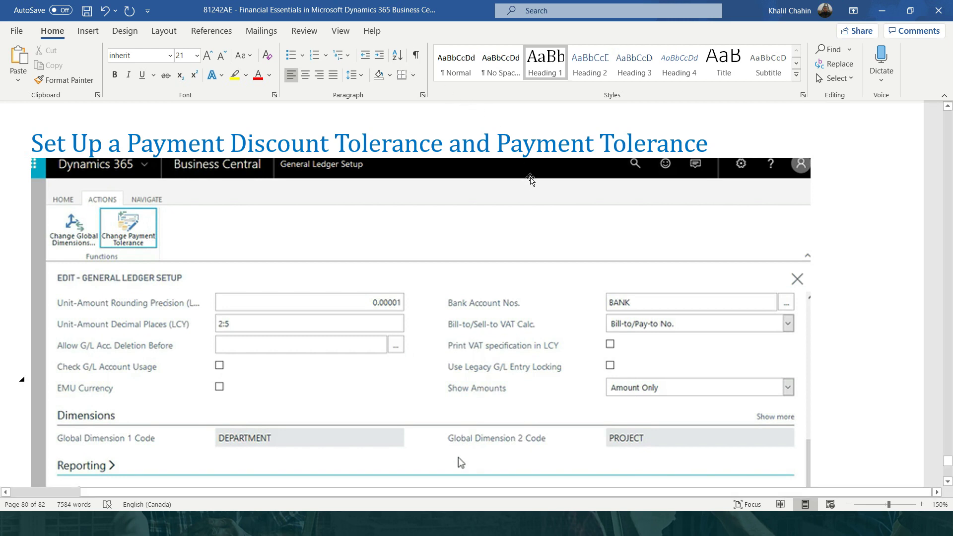
scroll(535, 175, "down", 2)
scroll(534, 174, "down", 1)
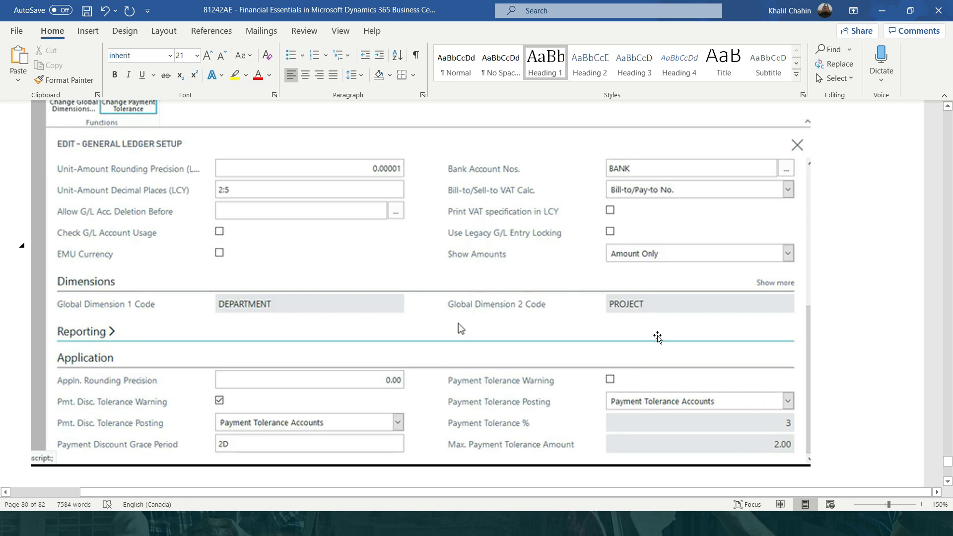
scroll(611, 306, "down", 3)
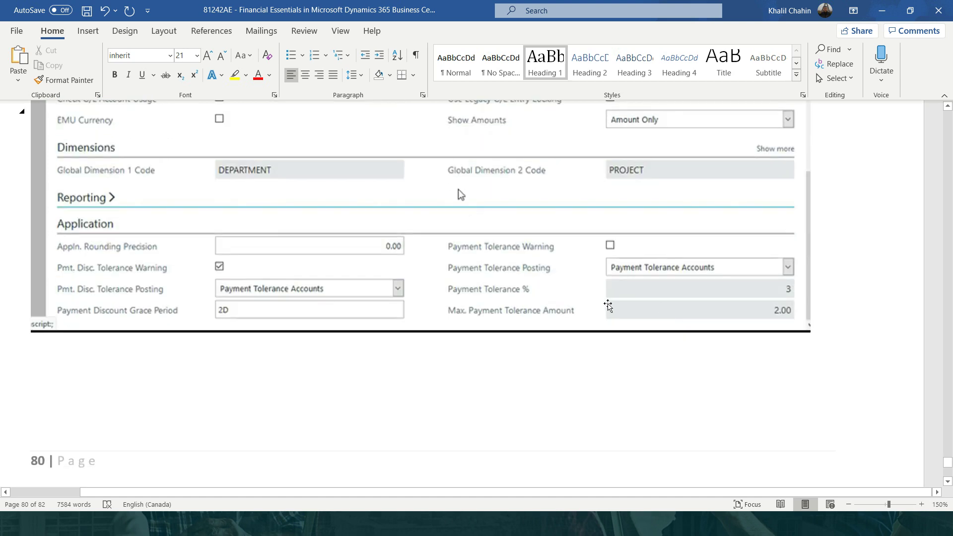
scroll(612, 304, "up", 5)
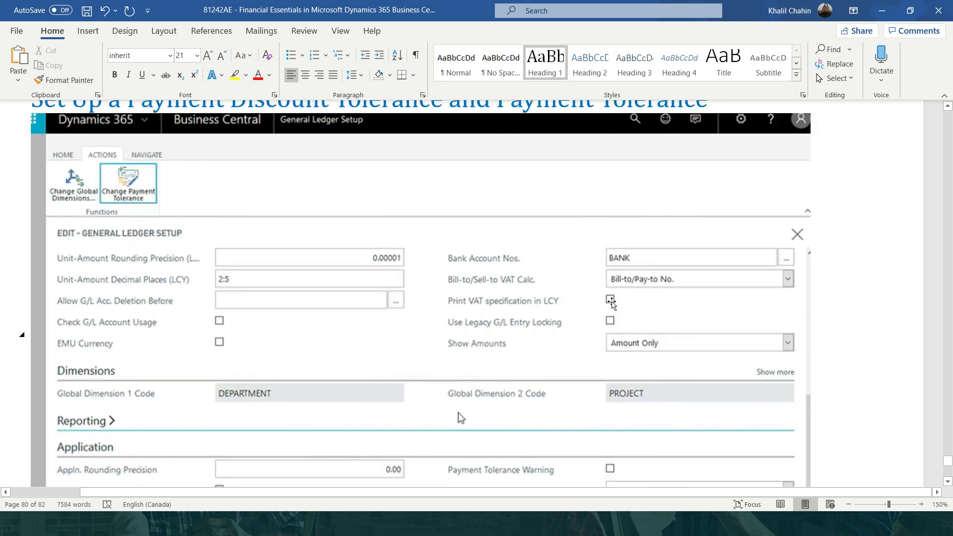
scroll(612, 304, "down", 1)
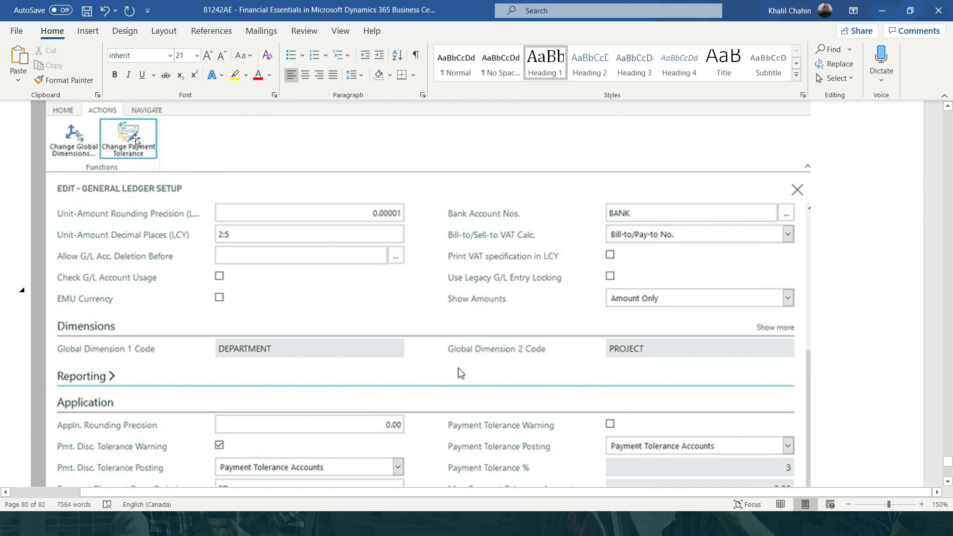
scroll(337, 482, "down", 3)
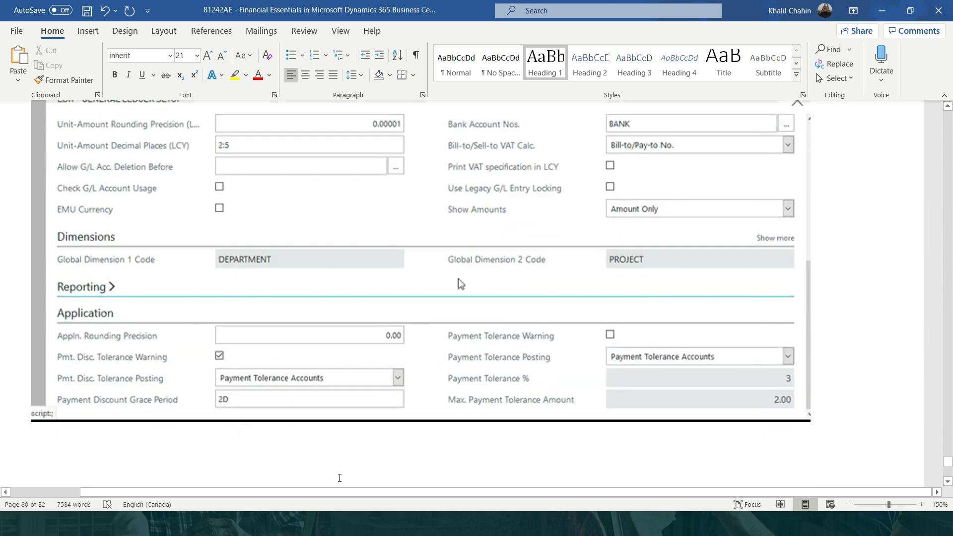
scroll(196, 122, "up", 3)
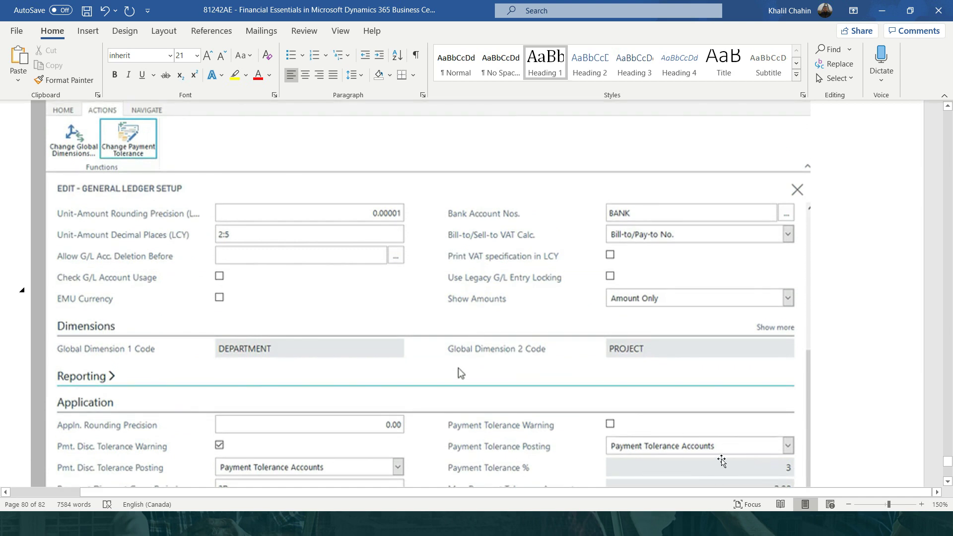
scroll(785, 460, "down", 1)
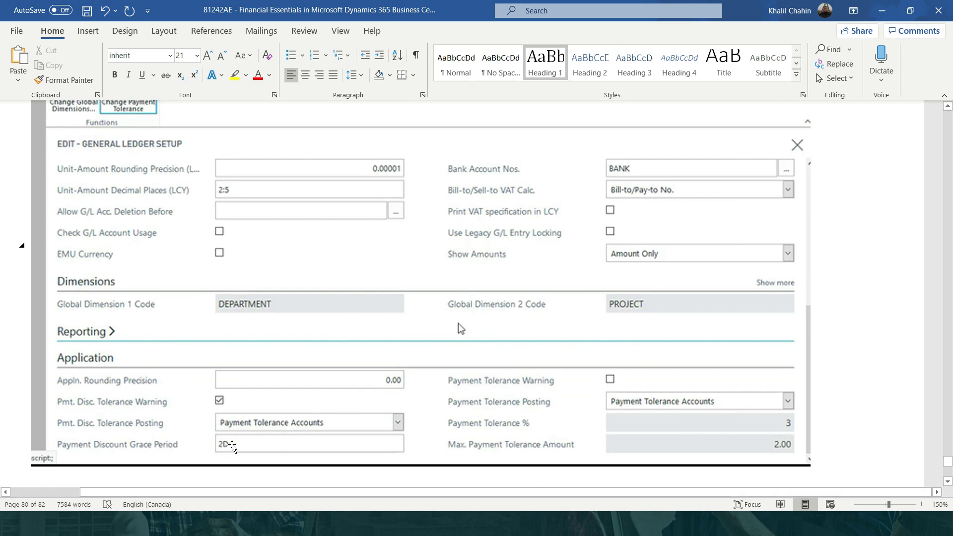
Examine the Max. Payment Tolerance column in the vendor ledger entries screenshot and Block Payment Tolerance in the vendor card screenshot
scroll(233, 447, "down", 5)
scroll(239, 447, "down", 7)
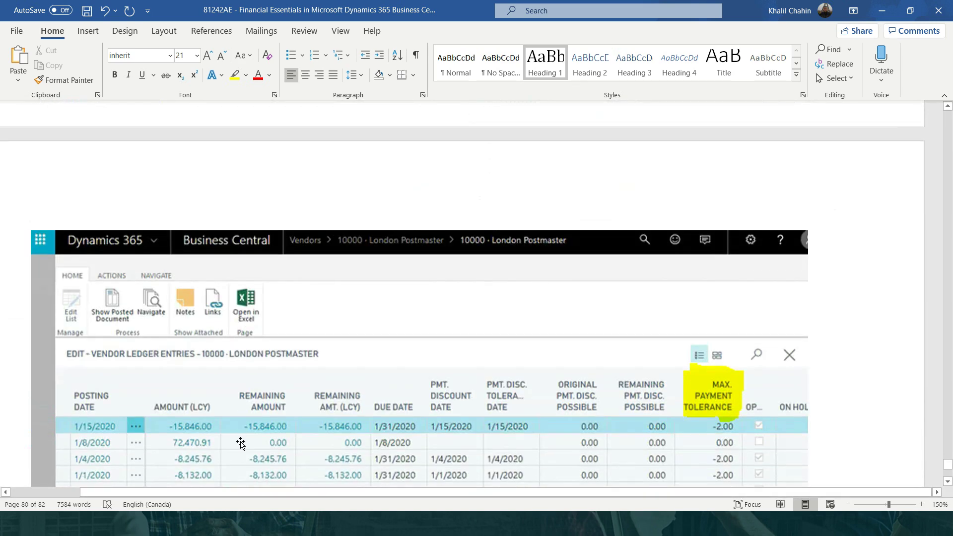
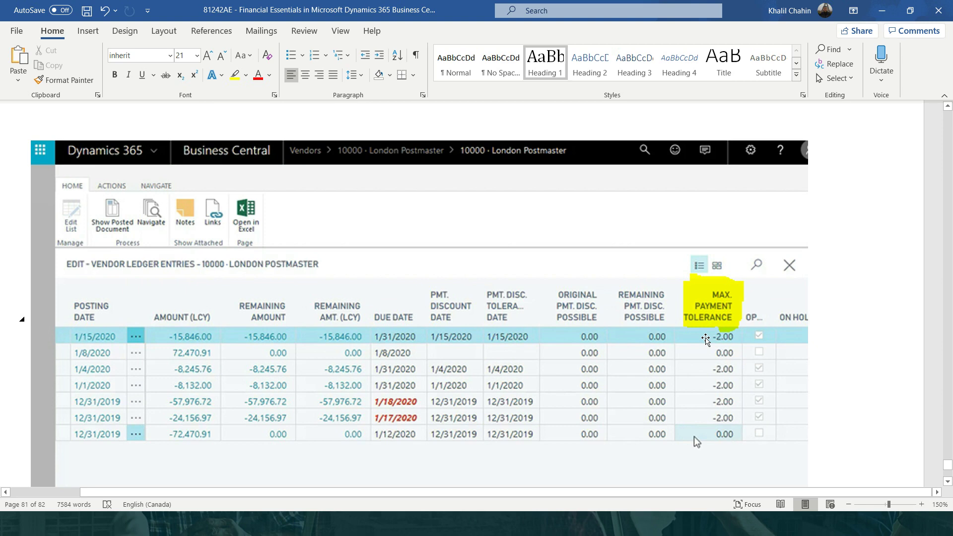
key("ctrl+v")
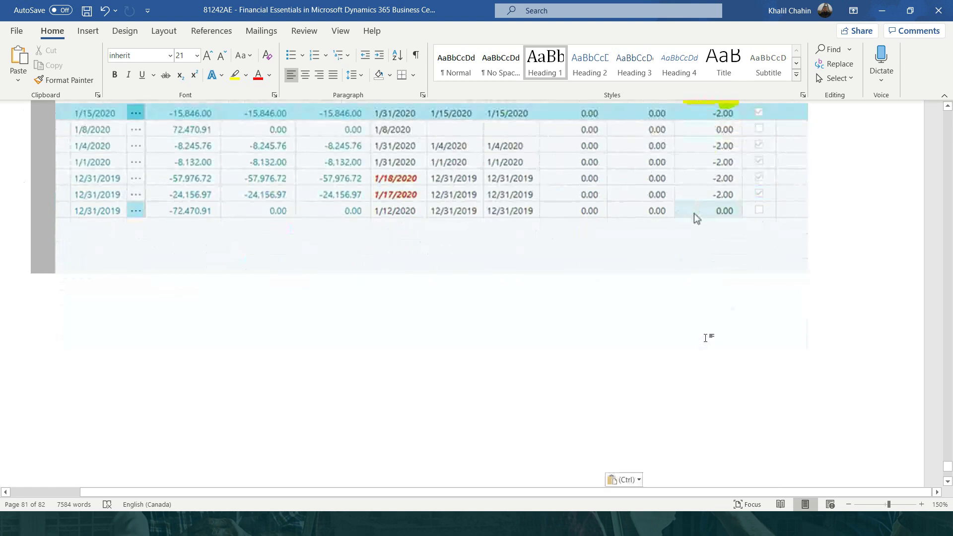
scroll(706, 338, "down", 15)
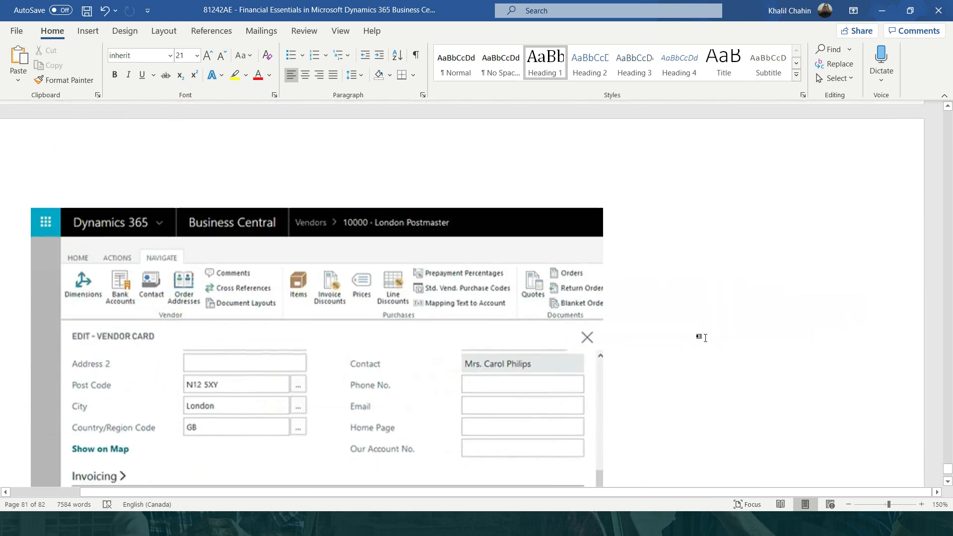
scroll(706, 338, "down", 5)
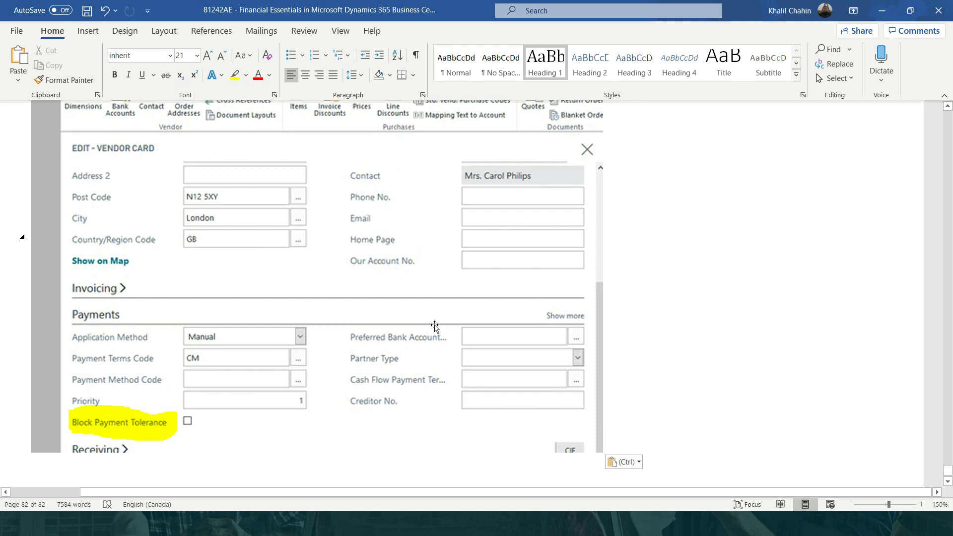
scroll(435, 326, "up", 1)
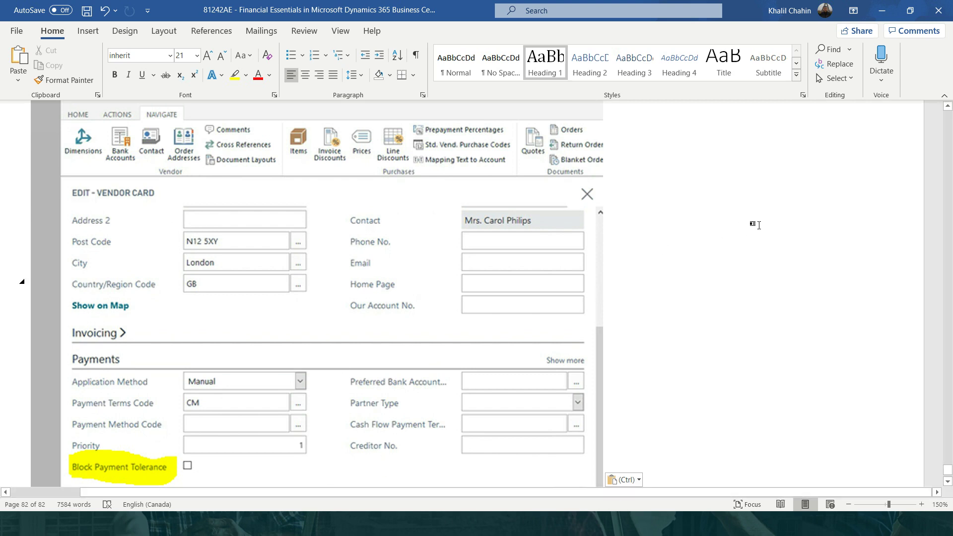
Switch to Business Central in the browser, close General Ledger Setup and return to the CRONUS Canada home page
left_click(795, 254)
left_click(884, 9)
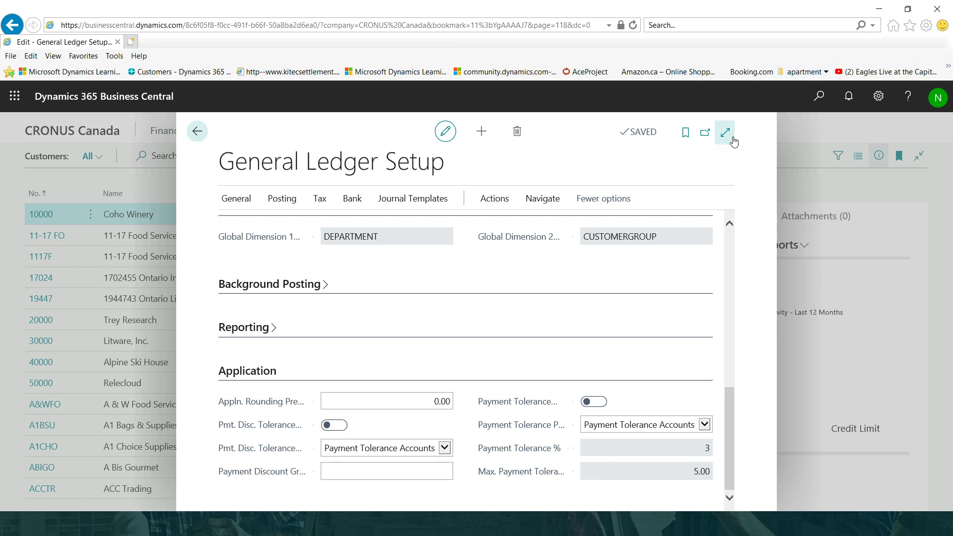
key("Escape")
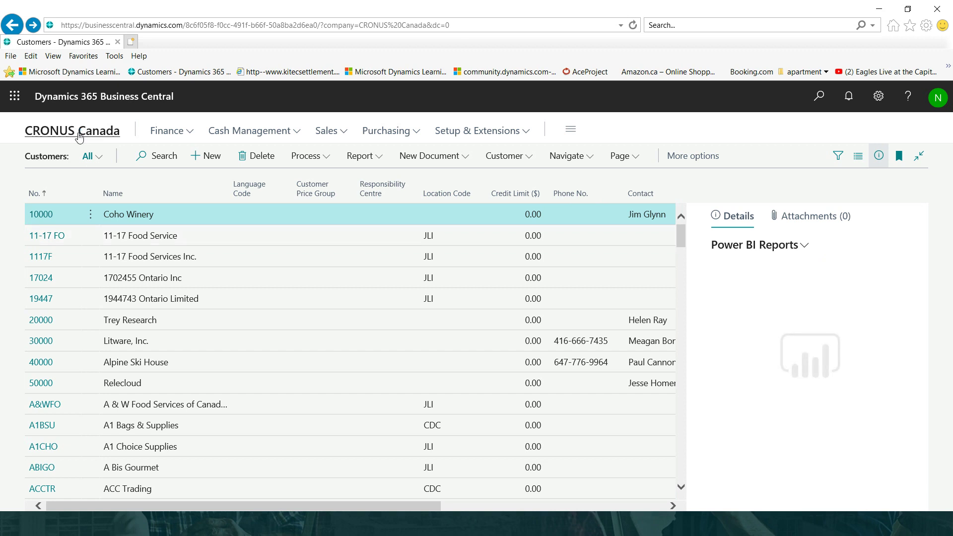
left_click(79, 136)
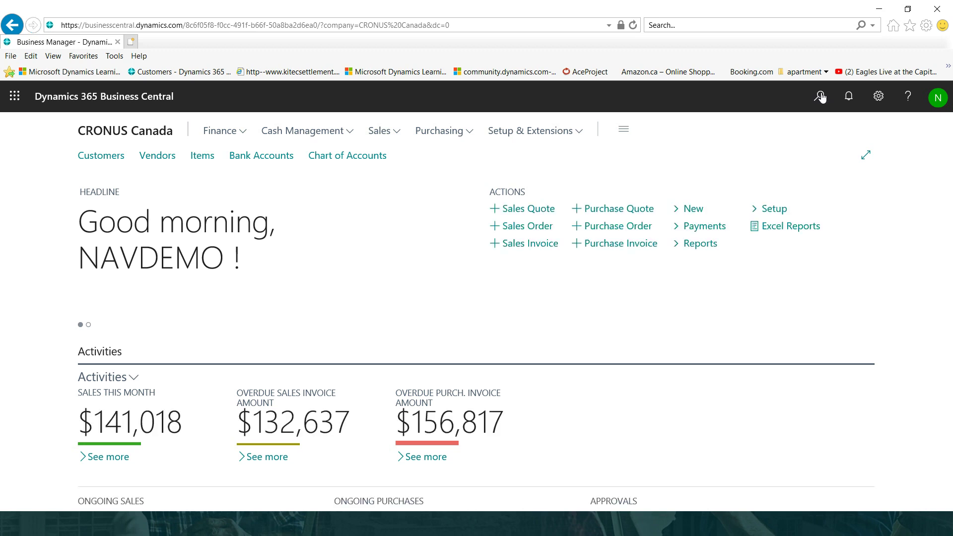
Search for "general le" and open the General Ledger Setup page
left_click(821, 96)
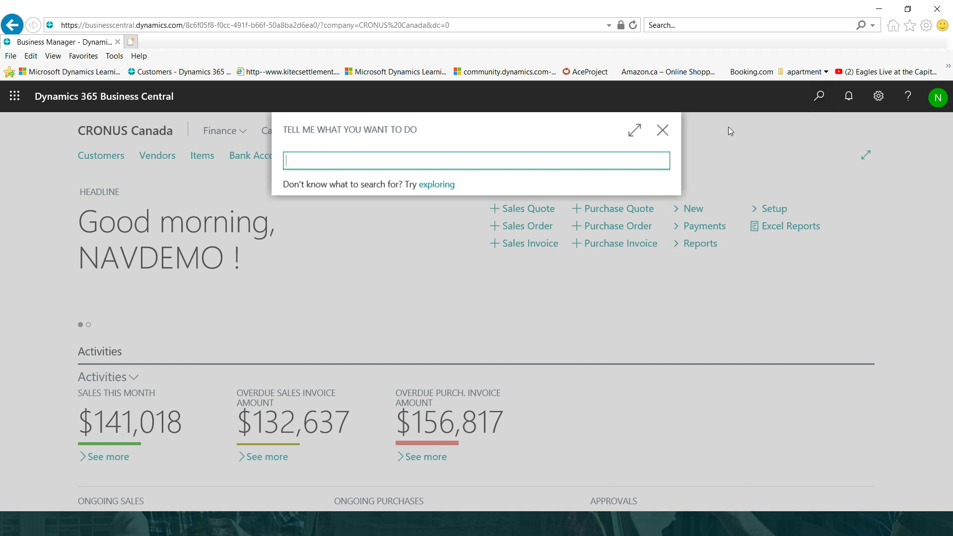
type("general")
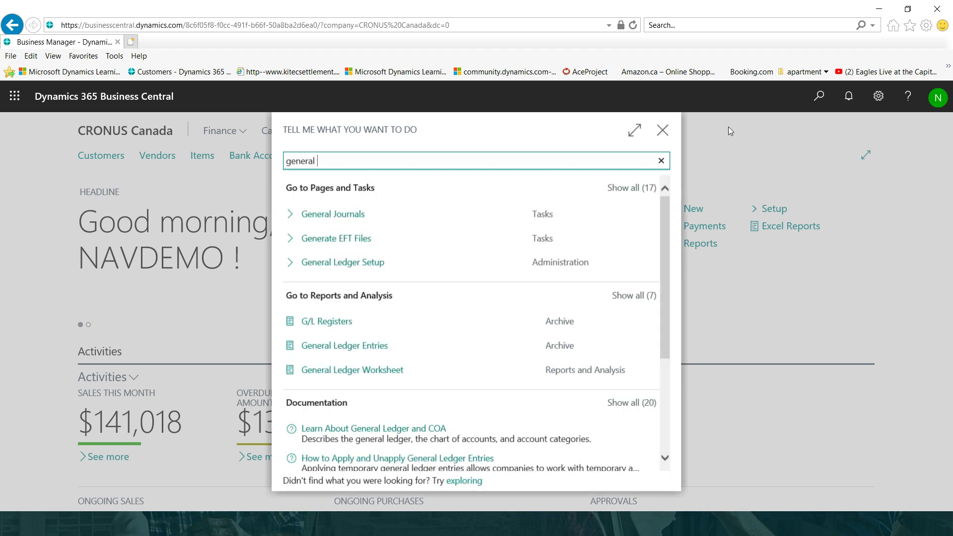
type(" le")
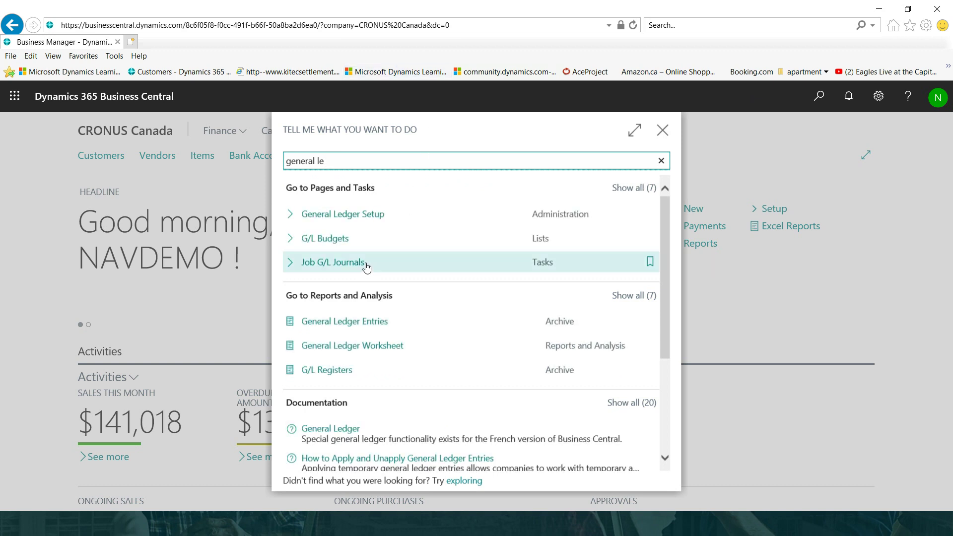
left_click(419, 217)
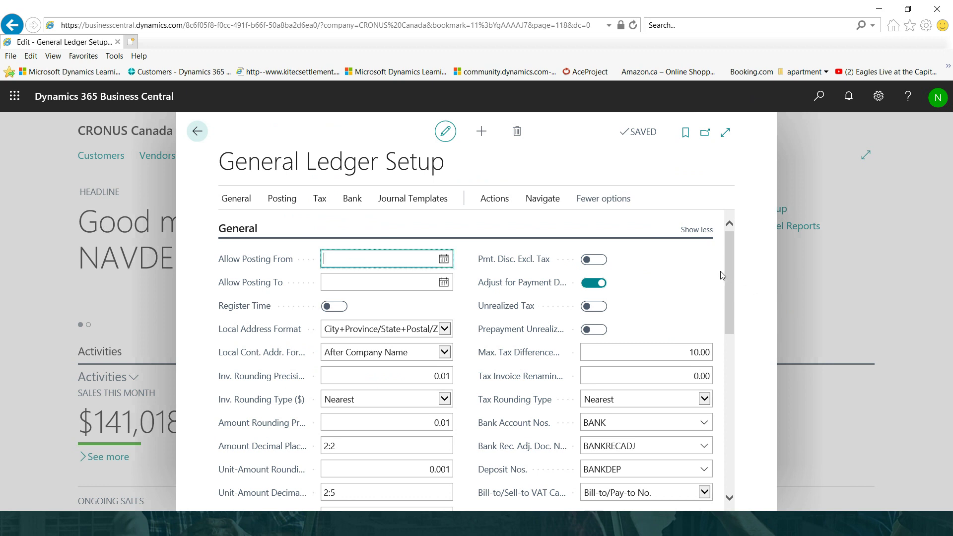
Start the Change Payment Tolerance function from the General Ledger Setup page
scroll(722, 275, "down", 2)
scroll(723, 276, "down", 7)
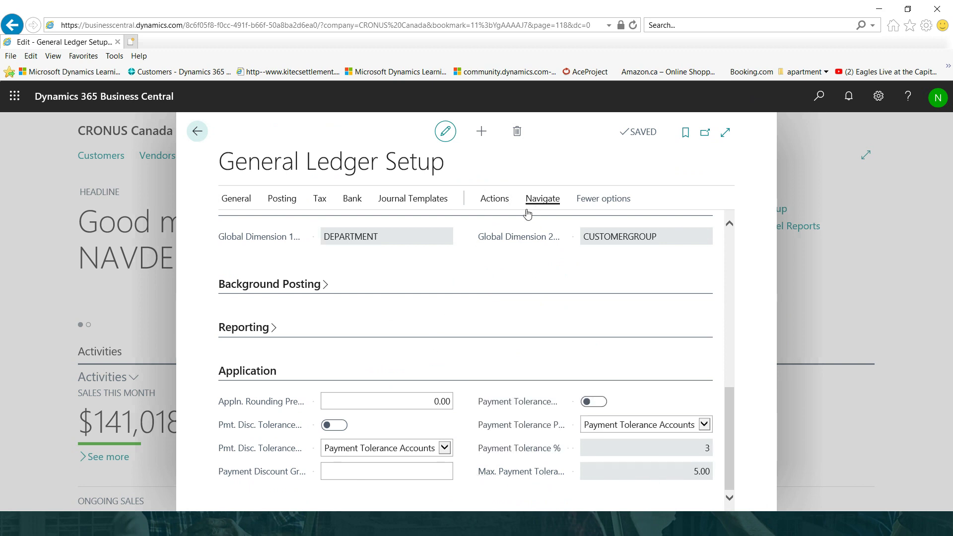
left_click(495, 199)
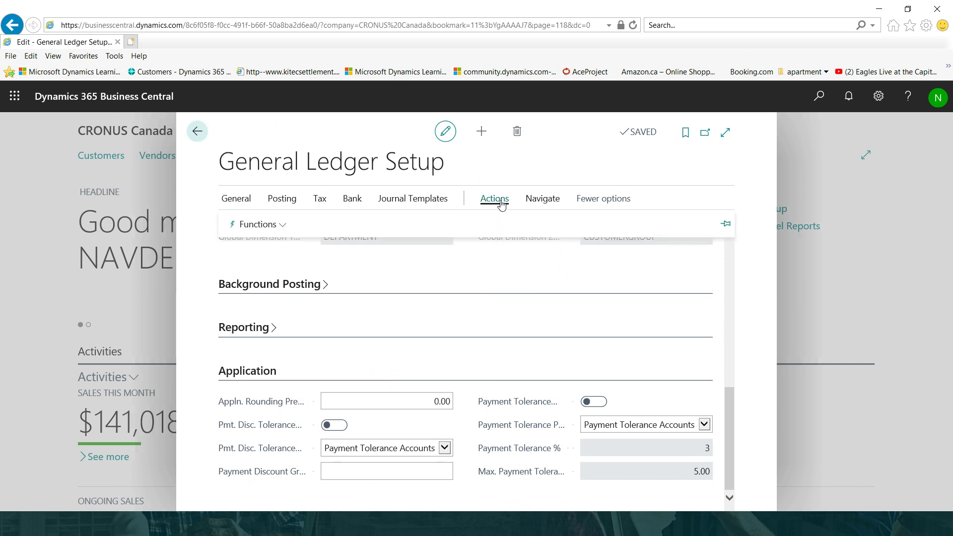
left_click(281, 229)
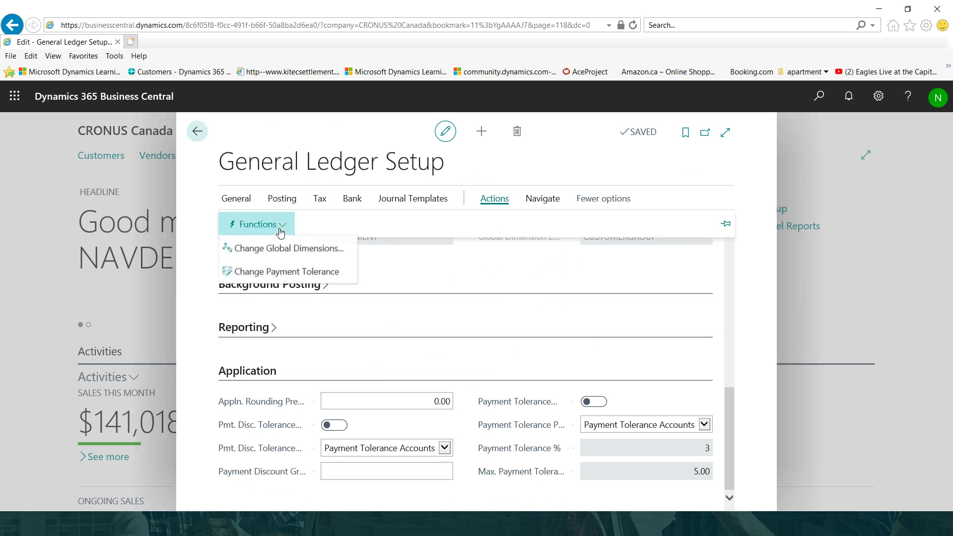
left_click(293, 277)
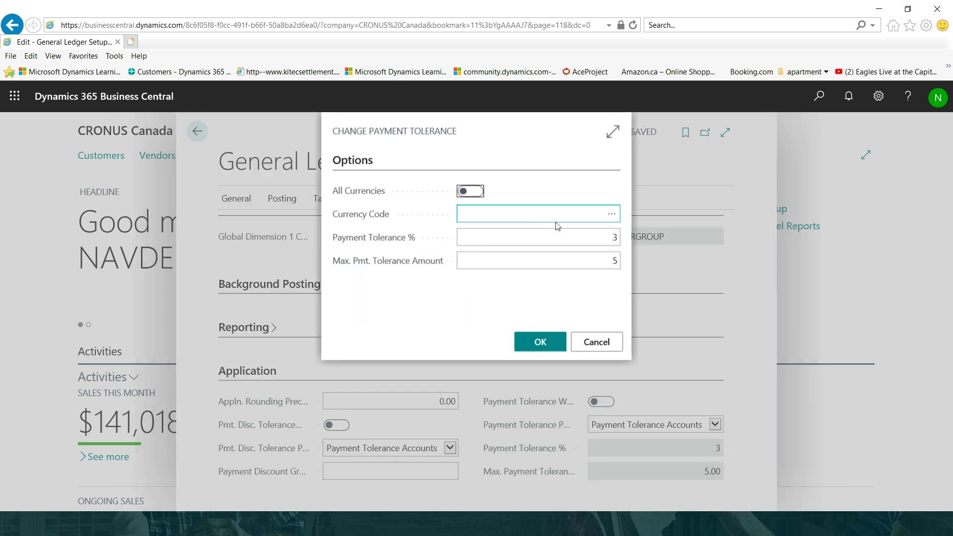
Review the Payment Tolerance % and the list of available currency codes, closing the list without choosing a currency
left_click(572, 239)
left_click(573, 238)
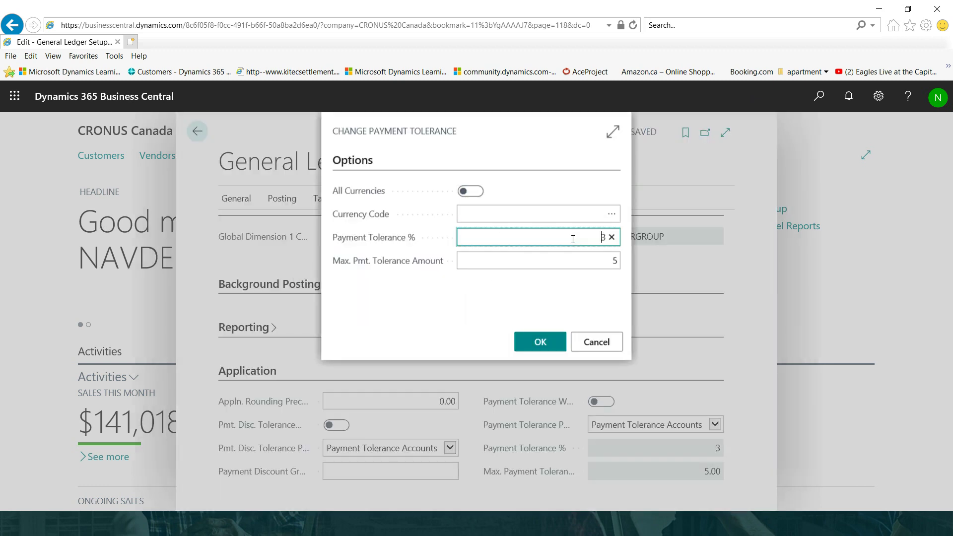
double_click(606, 242)
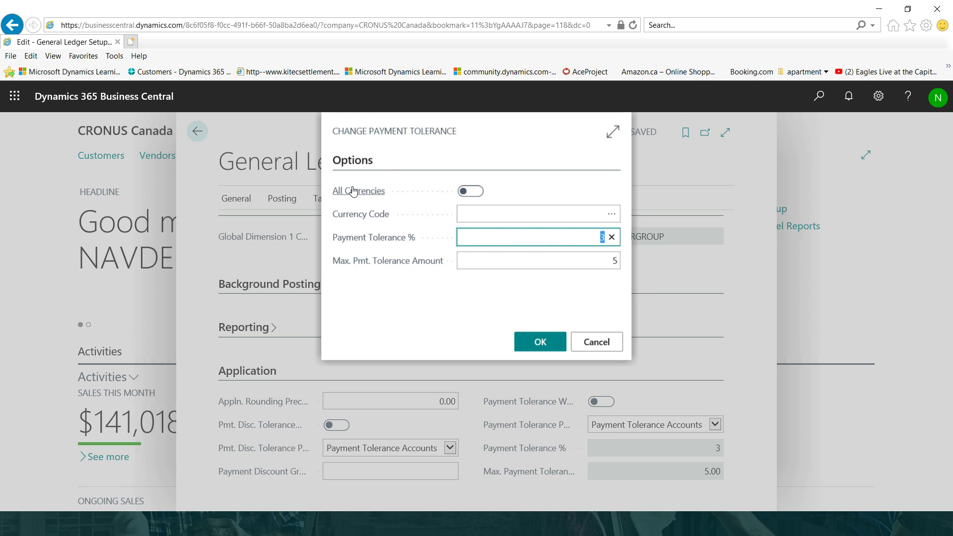
left_click(612, 215)
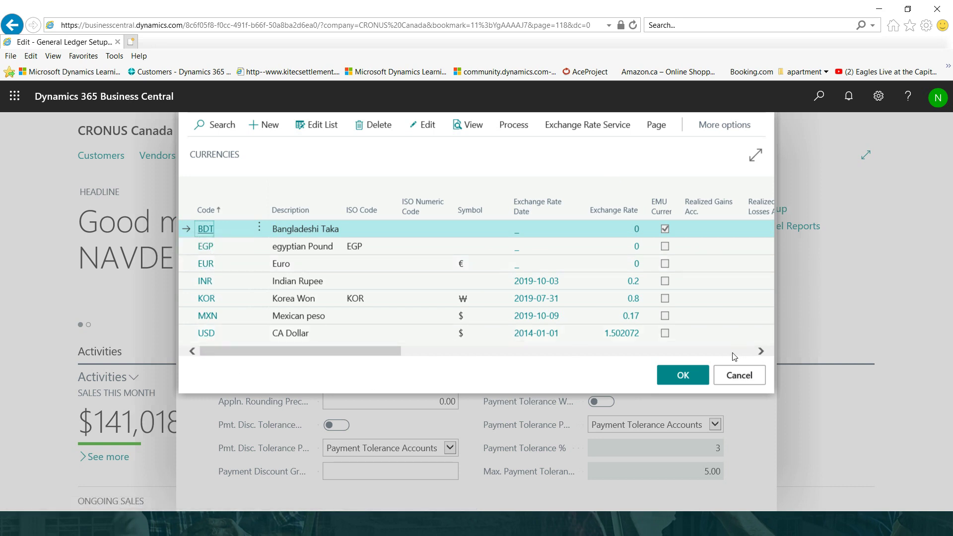
key("Escape")
left_click(495, 208)
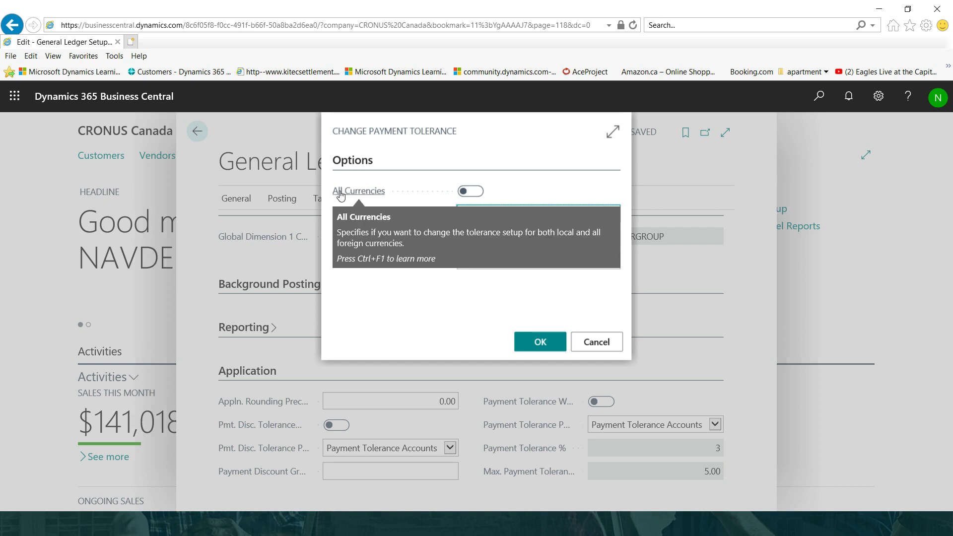
Set the payment tolerance for all currencies to 2% with a maximum amount of 4, and apply it to all open customer and vendor entries
left_click(482, 195)
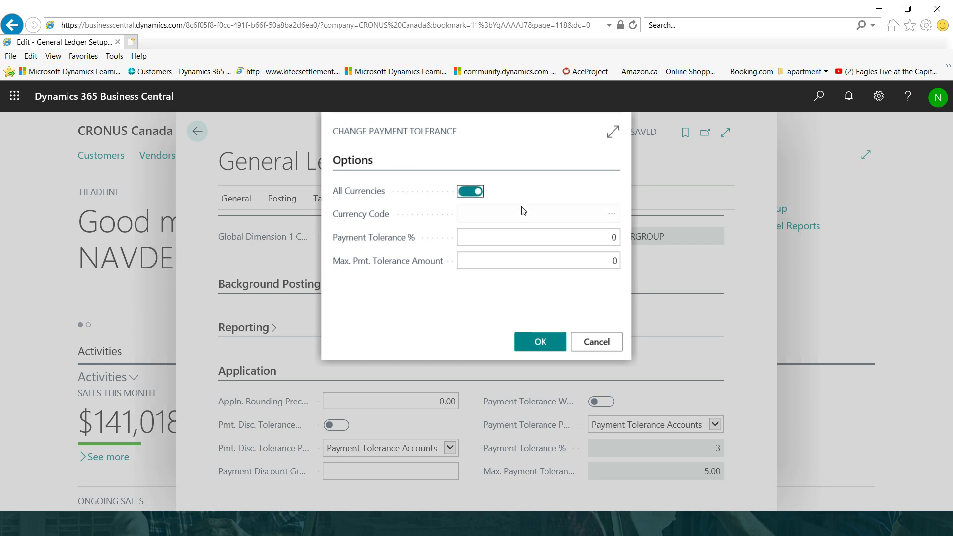
left_click(608, 241)
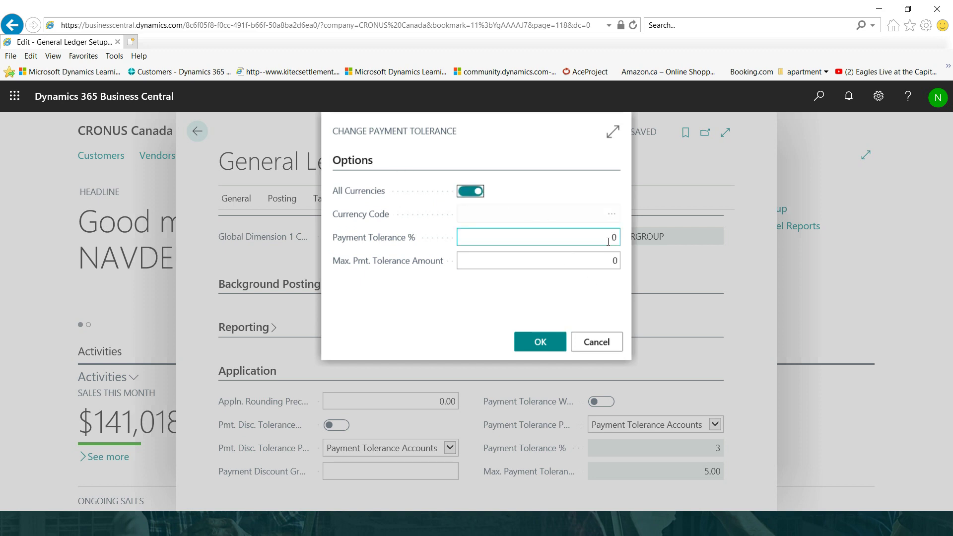
left_click(608, 242)
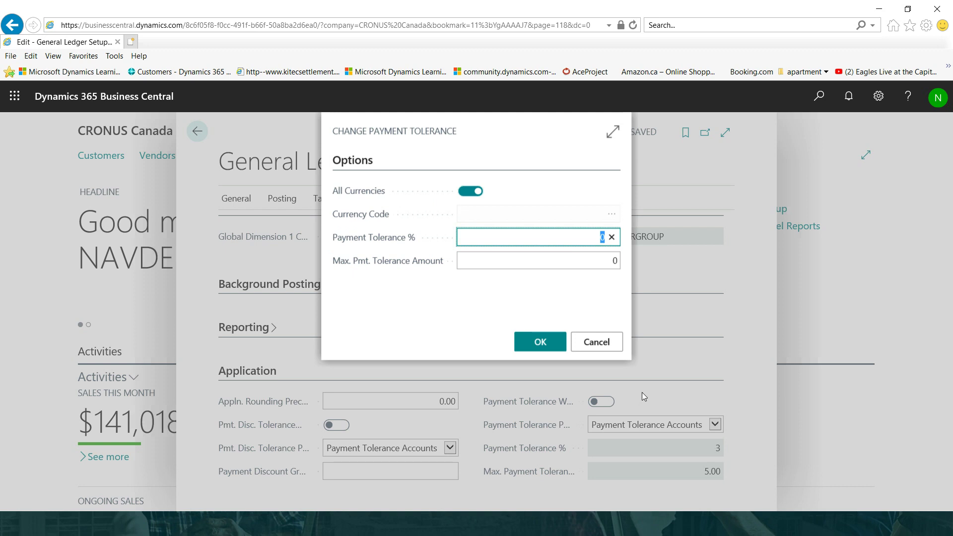
type("2")
left_click(592, 267)
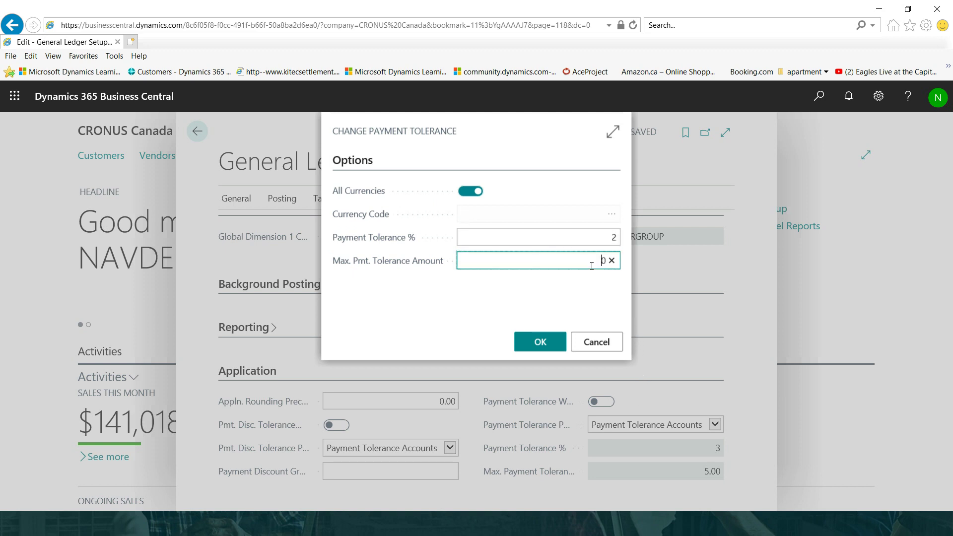
left_click_drag(600, 263, 612, 265)
type("4")
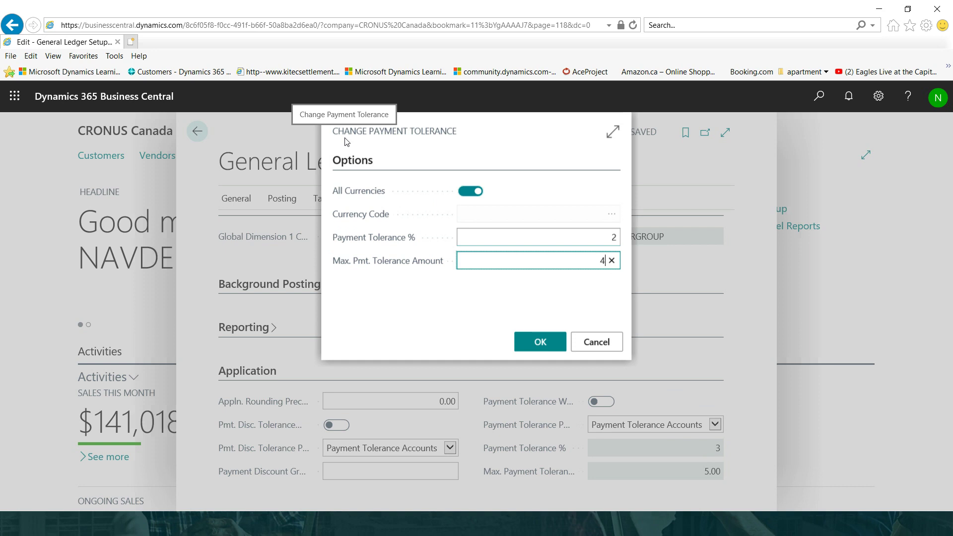
left_click(547, 347)
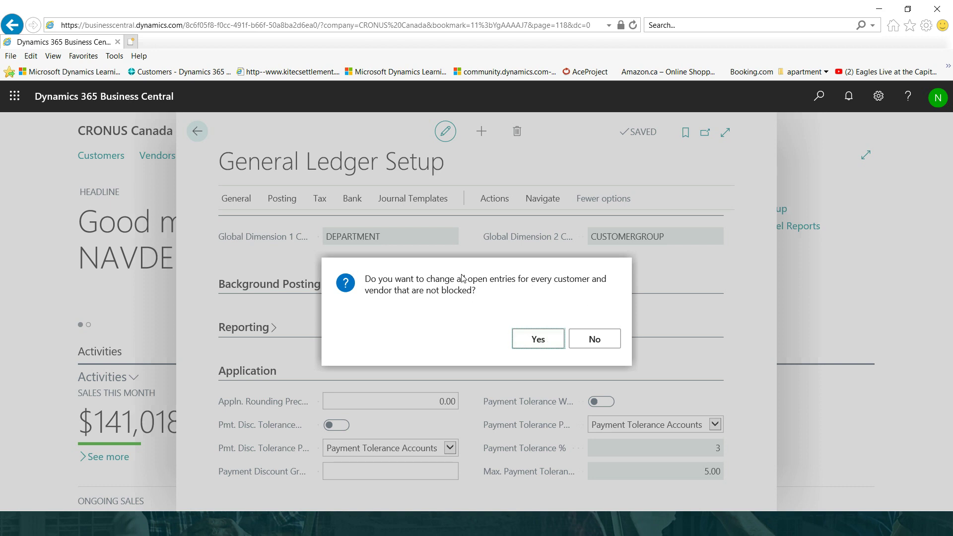
left_click(538, 338)
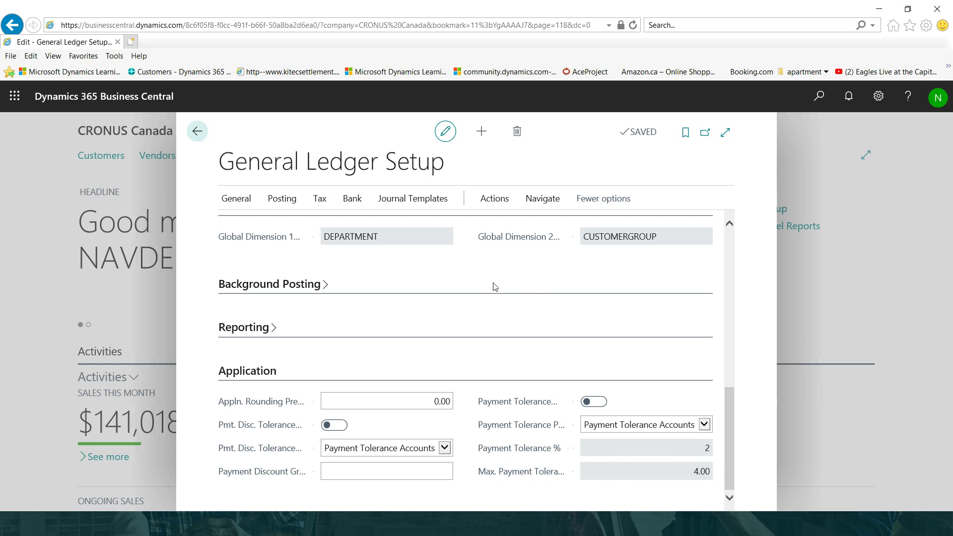
Set the Payment Discount Grace Period to 3D, declining to change the open customer and vendor entries
left_click(343, 471)
type("3D")
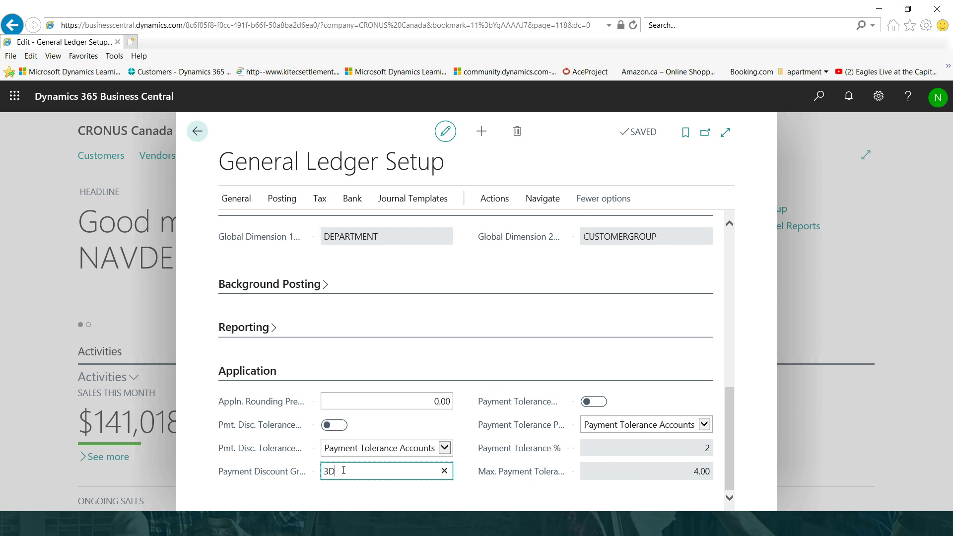
left_click(381, 448)
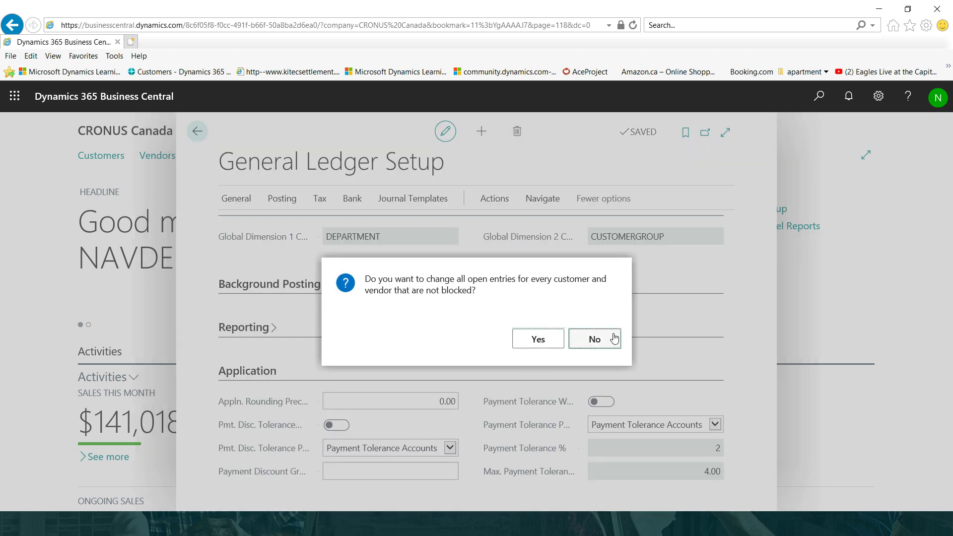
left_click(599, 339)
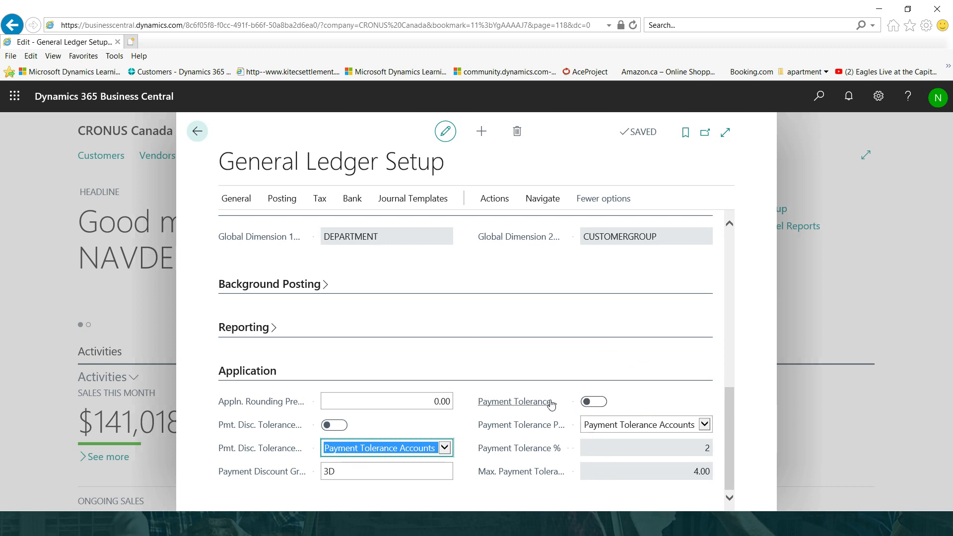
Enable both the Payment Tolerance Warning and the Pmt. Disc. Tolerance Warning in the Application section
mouse_move(548, 405)
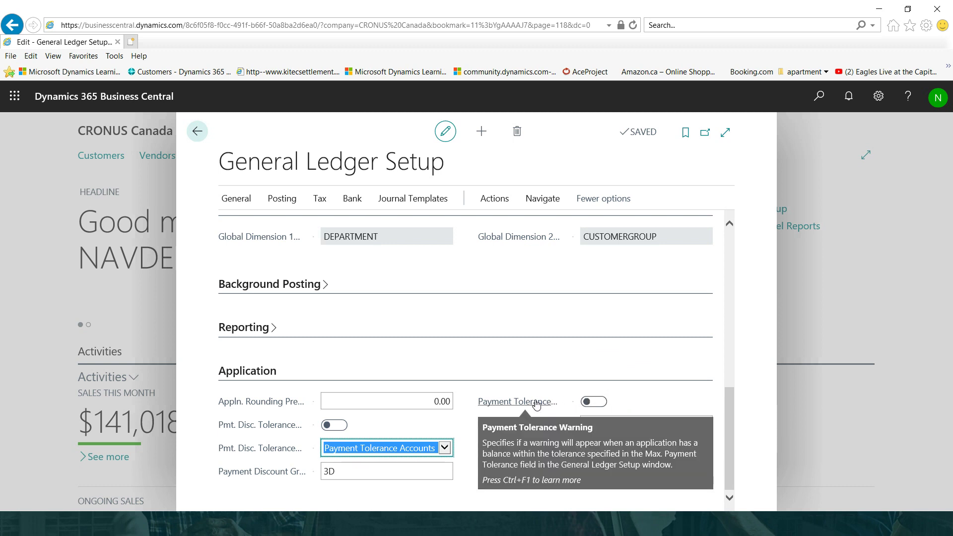
left_click(601, 405)
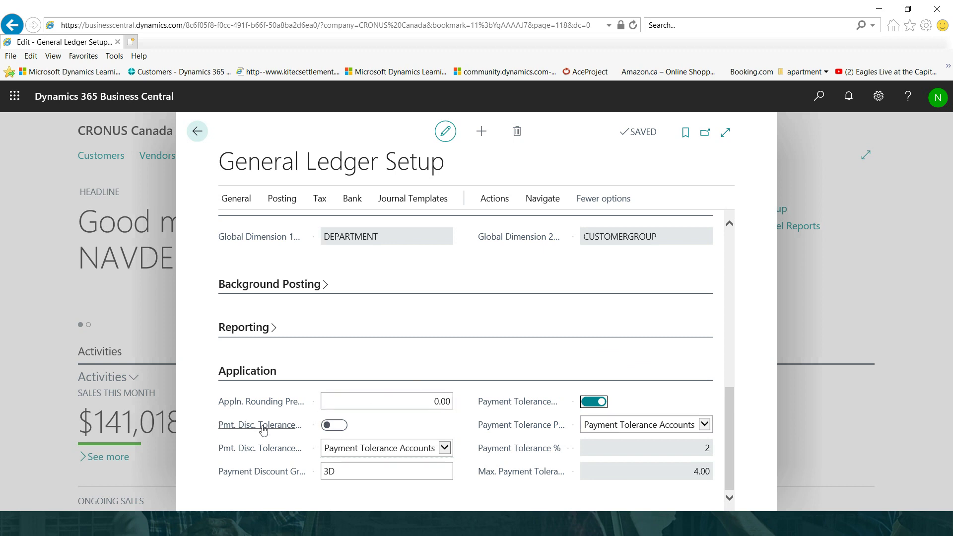
mouse_move(264, 430)
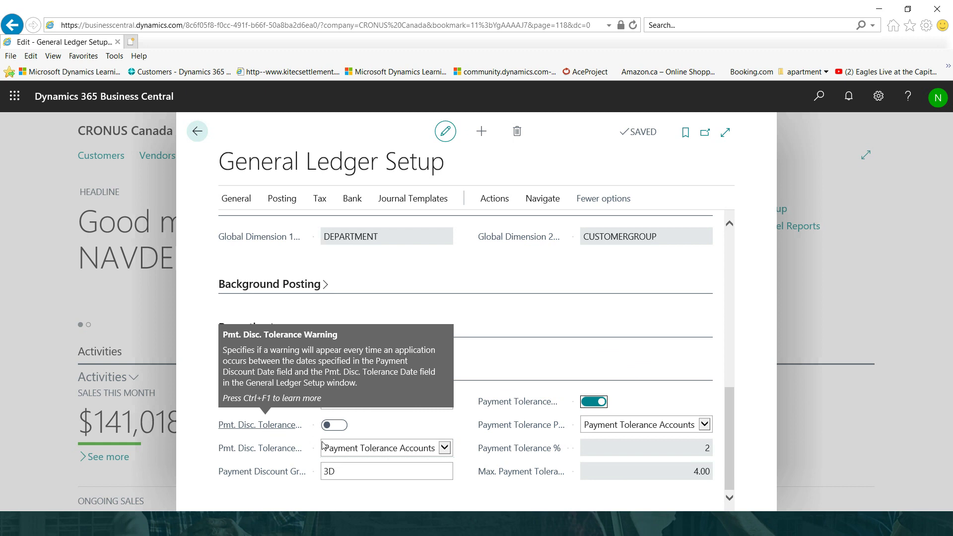
left_click(345, 430)
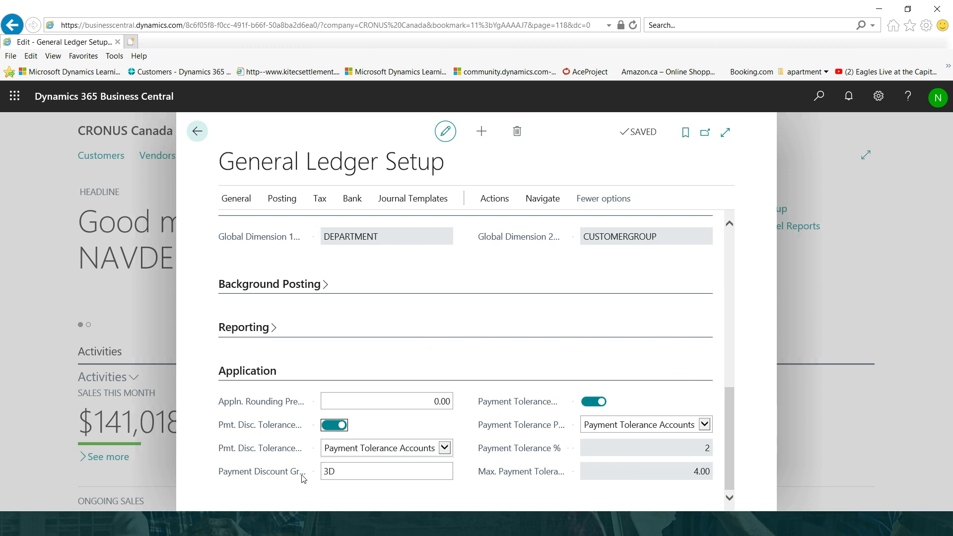
left_click(393, 473)
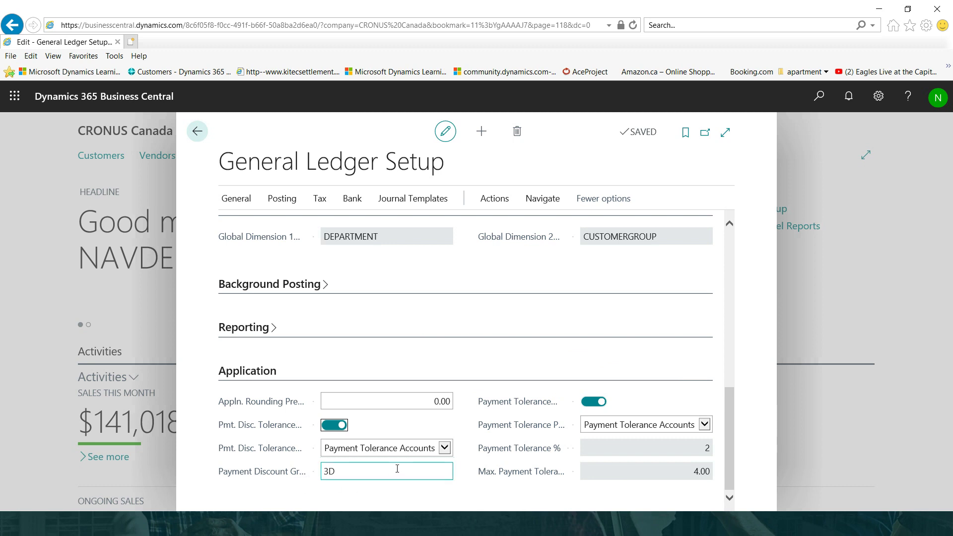